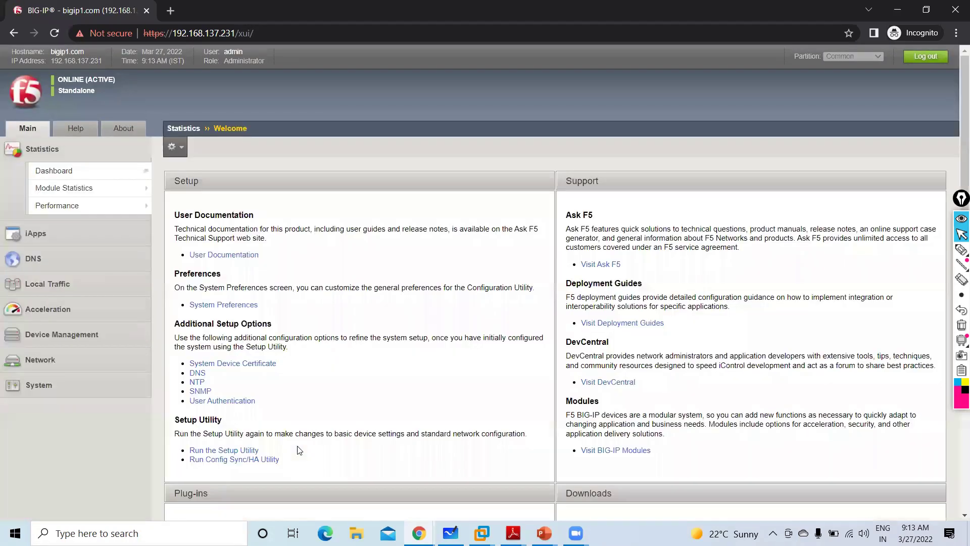
Mark the DNS and Local Traffic entries with a curved freehand pen stroke
click(961, 249)
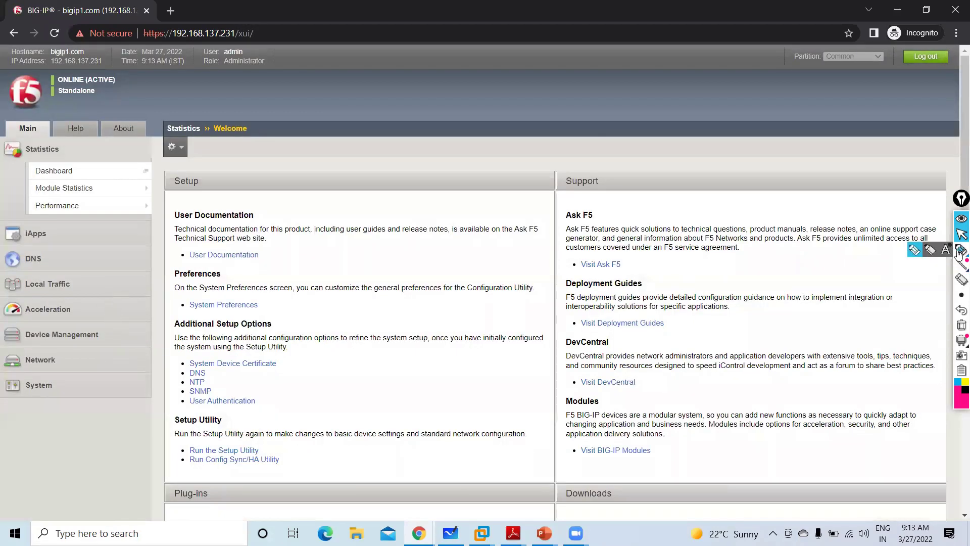
drag(130, 259, 113, 299)
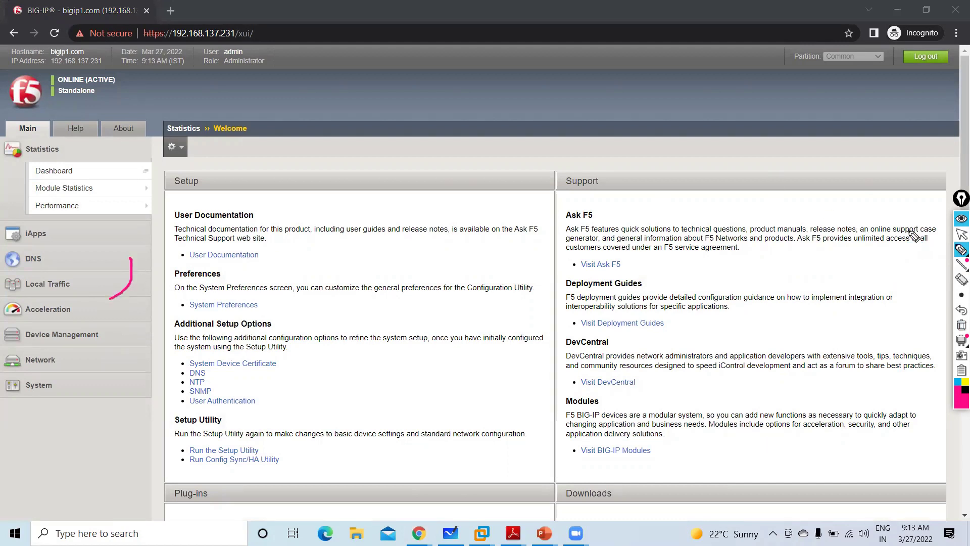
click(961, 234)
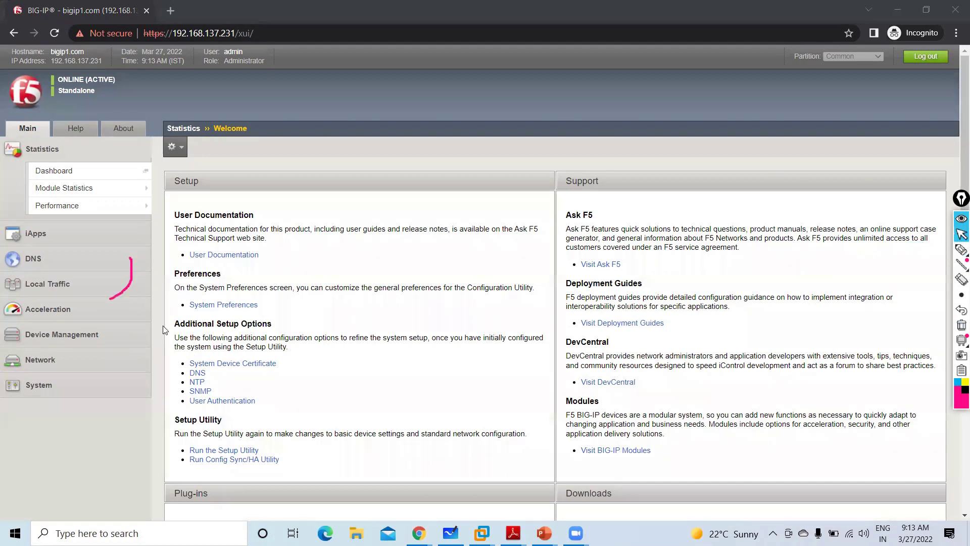
Open the NAT List under Local Traffic address translation and start creating a new NAT
click(88, 284)
scroll(90, 304, down, 1)
mouse_move(104, 346)
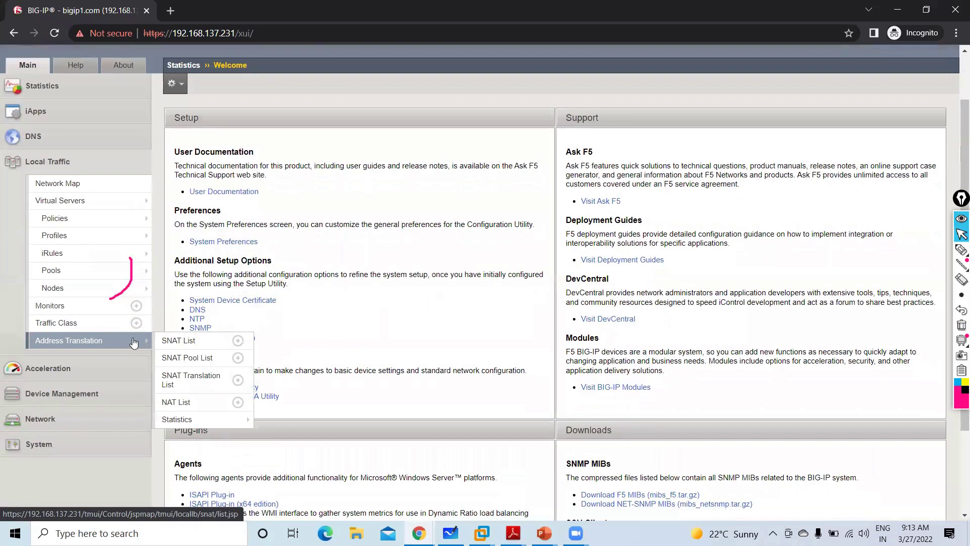
click(201, 401)
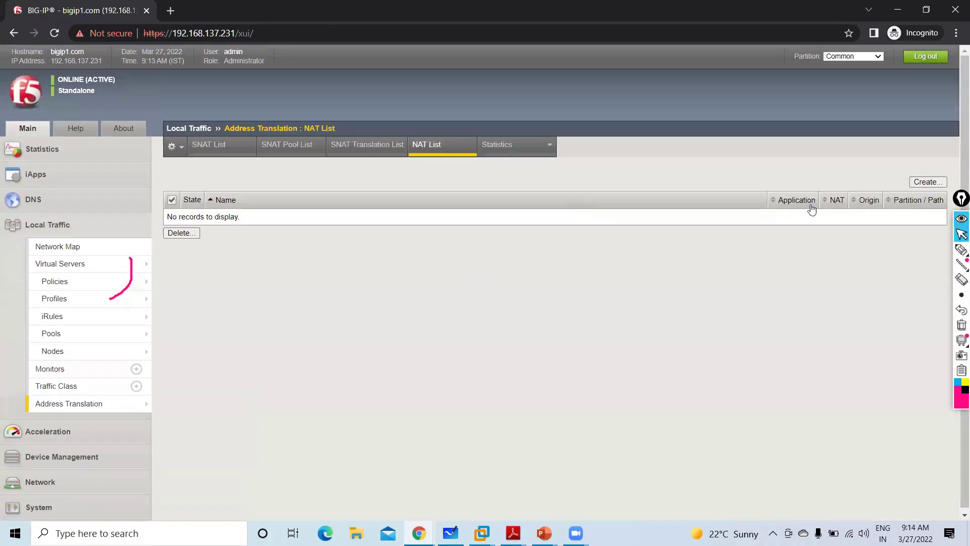
click(928, 182)
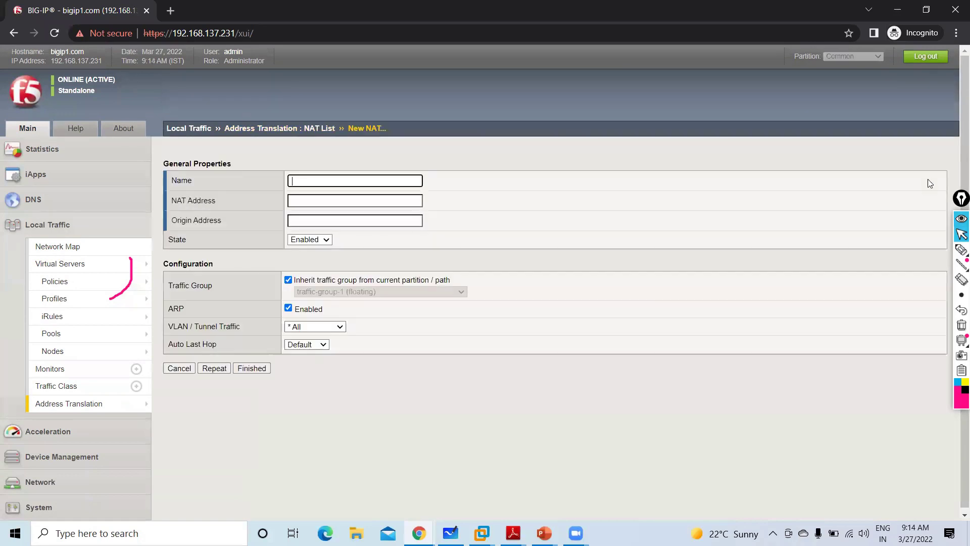
Annotate the new NAT form with an arc, the note "One-to one" and three boxes labelled 10.2.2.30, 10.2.2.31 and 10.2.2.32
click(960, 249)
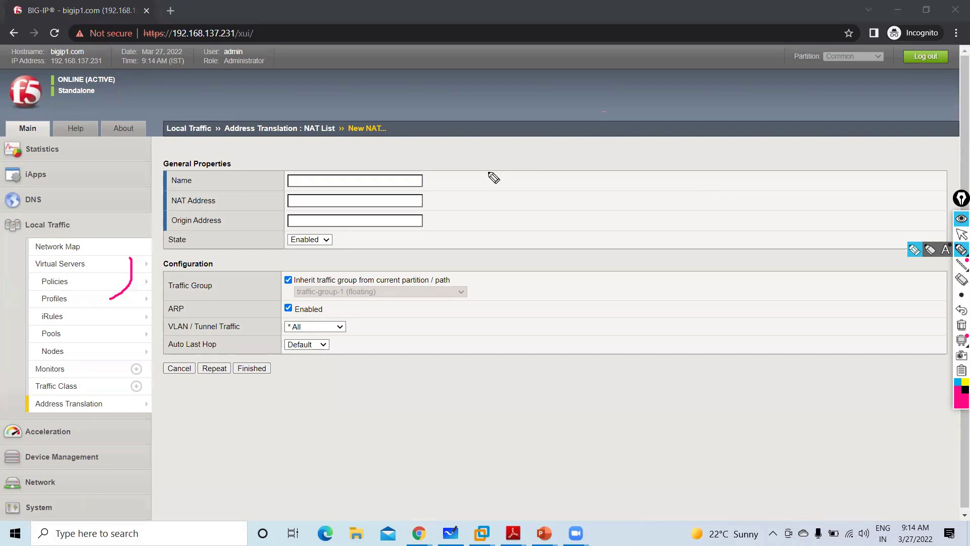
drag(484, 172, 536, 311)
mouse_move(634, 236)
mouse_down()
mouse_move(829, 242)
mouse_move(859, 223)
mouse_move(870, 241)
mouse_up()
mouse_move(798, 286)
mouse_down()
mouse_move(782, 299)
mouse_move(825, 279)
mouse_move(886, 309)
mouse_move(909, 298)
mouse_move(935, 324)
mouse_move(943, 318)
mouse_up()
mouse_move(802, 373)
mouse_down()
mouse_move(837, 404)
mouse_move(885, 396)
mouse_move(918, 408)
mouse_up()
click(899, 400)
mouse_move(811, 453)
mouse_down()
mouse_move(844, 480)
mouse_move(828, 457)
mouse_move(945, 471)
mouse_up()
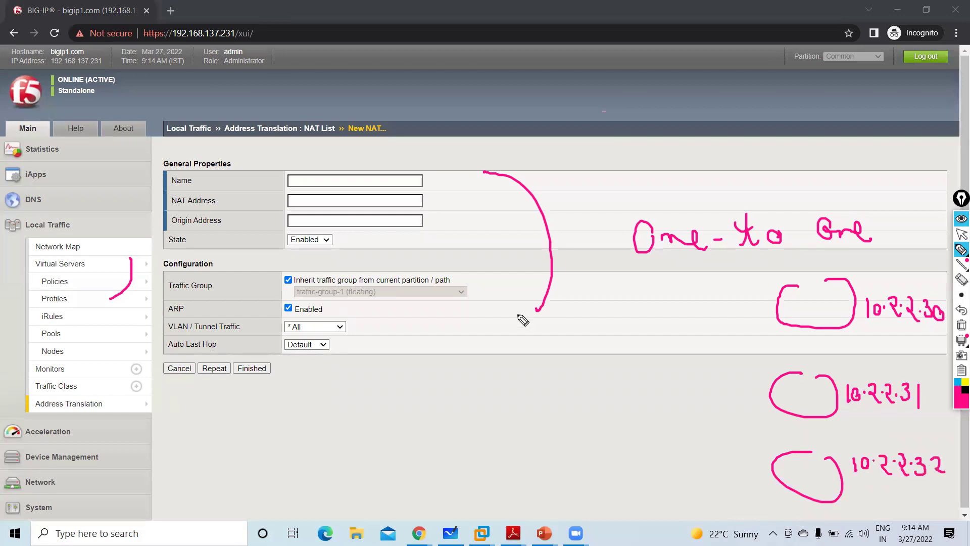
Sketch an F5 box with lines to the three server boxes and connect it to the handwritten label "google.com"
mouse_move(617, 356)
mouse_down()
mouse_move(660, 349)
mouse_move(600, 397)
mouse_up()
drag(609, 383, 632, 391)
drag(763, 316, 697, 361)
drag(681, 369, 738, 383)
drag(759, 483, 709, 426)
drag(563, 394, 506, 392)
click(486, 386)
mouse_move(384, 373)
mouse_down()
mouse_move(372, 385)
mouse_move(376, 406)
mouse_move(397, 389)
mouse_up()
mouse_move(421, 377)
mouse_down()
mouse_move(437, 416)
mouse_move(545, 369)
mouse_move(550, 377)
mouse_up()
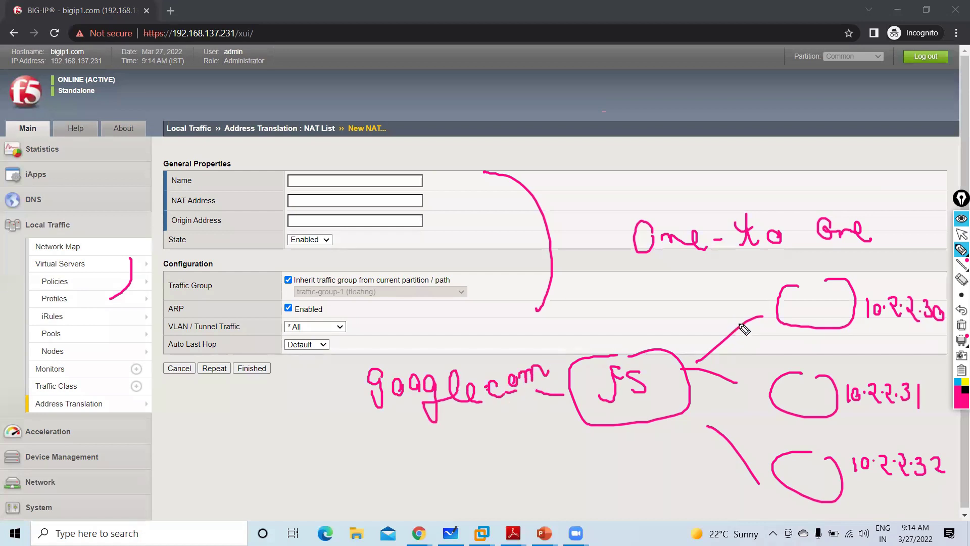
Write "Many to one" beside the line to the first server, add further pen marks and erase all annotations
mouse_move(694, 314)
mouse_down()
mouse_move(730, 312)
mouse_move(747, 346)
mouse_move(790, 358)
mouse_up()
mouse_move(677, 332)
mouse_down()
mouse_move(668, 344)
mouse_move(678, 349)
mouse_up()
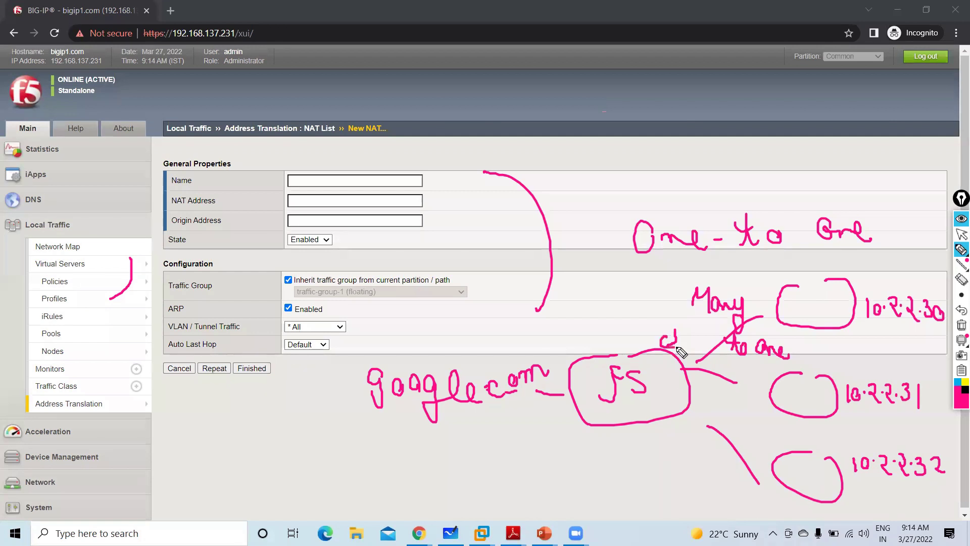
mouse_move(626, 452)
mouse_down()
mouse_move(654, 463)
mouse_move(668, 454)
mouse_move(679, 470)
mouse_up()
drag(668, 436, 682, 435)
mouse_move(688, 473)
mouse_down()
mouse_move(614, 452)
mouse_move(677, 468)
mouse_up()
click(961, 325)
Draw an arrow towards the NAT form, write "NAT" over the Name field, mark Origin Address, and erase the annotations
mouse_move(605, 188)
mouse_down()
mouse_move(532, 201)
mouse_move(552, 208)
mouse_up()
mouse_move(303, 186)
mouse_down()
mouse_move(309, 174)
mouse_move(328, 182)
mouse_move(342, 167)
mouse_up()
drag(330, 165, 345, 163)
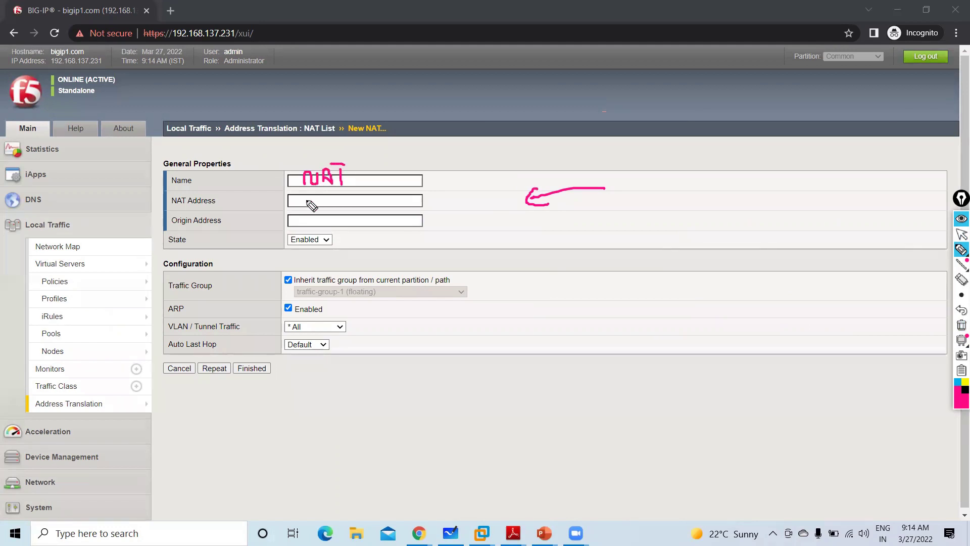
mouse_move(432, 214)
mouse_down()
mouse_move(460, 212)
mouse_move(463, 224)
mouse_up()
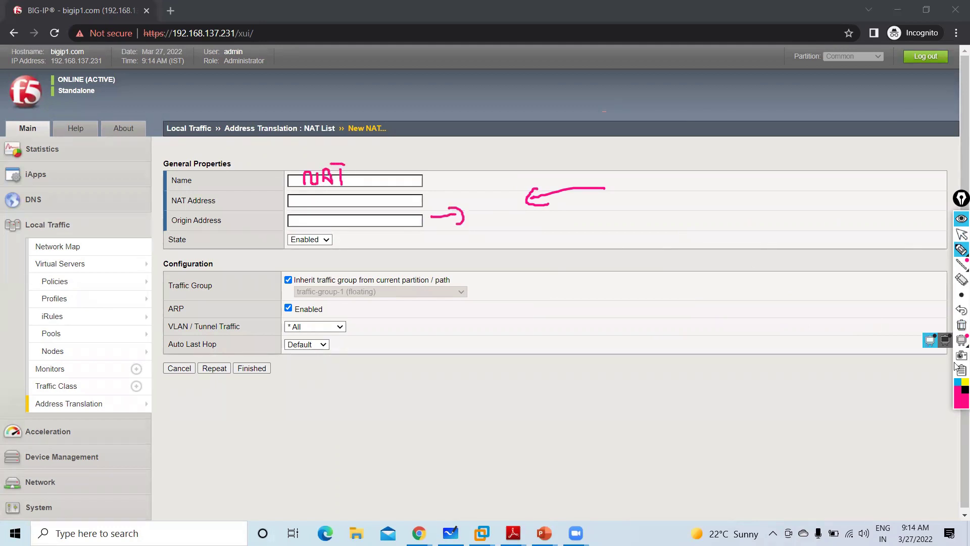
click(961, 325)
click(959, 235)
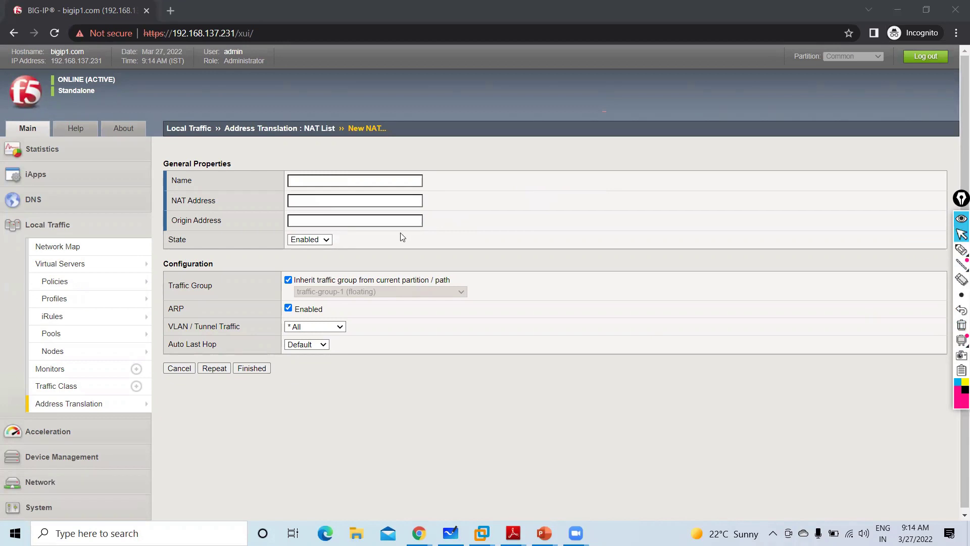
Name the new NAT Static-NAT, with NAT address 8.8.8.8 and origin address 10.2.2.30
click(365, 175)
text(Static-NAT)
key(Tab)
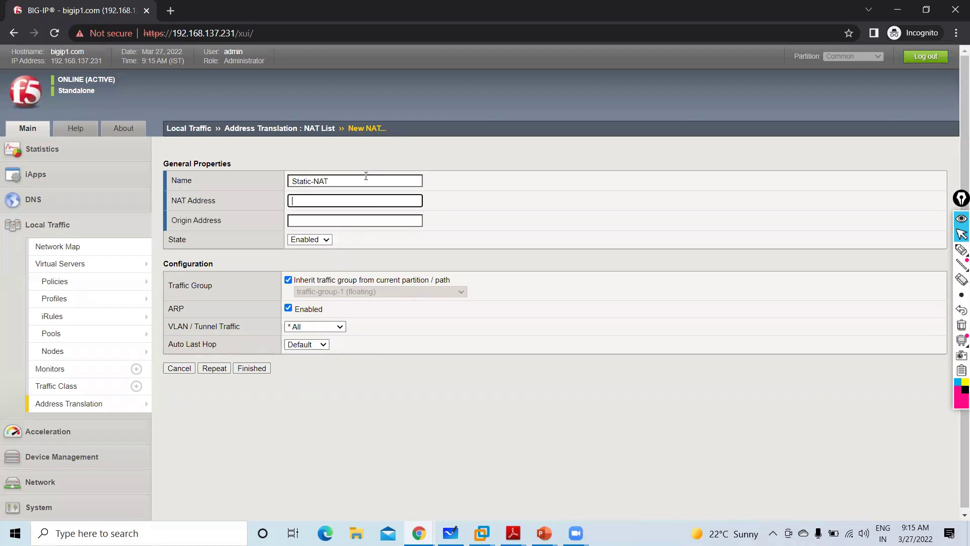
text(8.8.8.8)
key(Tab)
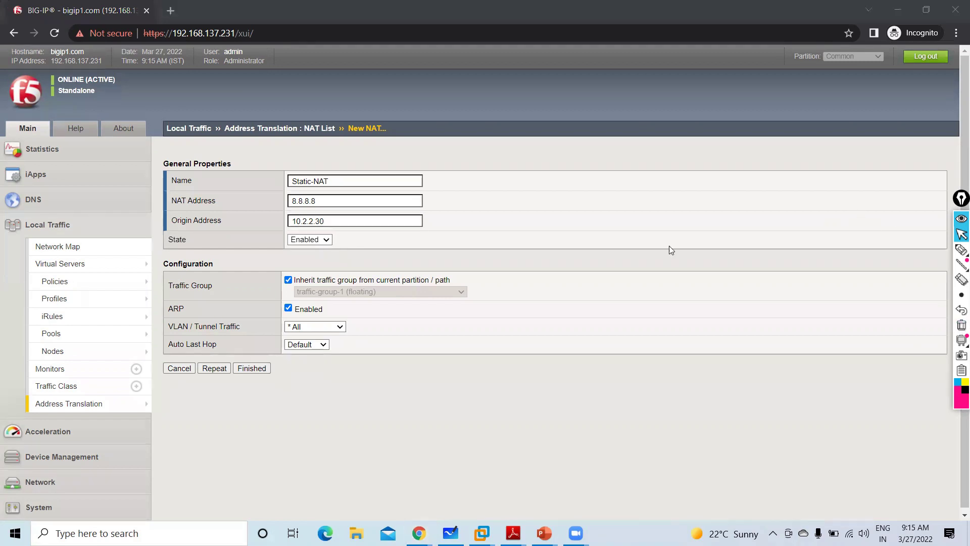
Write "Private - Public" and "Public - Private" beside the form, mark the NAT and origin addresses, and erase the annotations
click(961, 249)
mouse_move(654, 201)
mouse_down()
mouse_move(657, 187)
mouse_move(669, 204)
mouse_move(757, 188)
mouse_move(728, 177)
mouse_up()
drag(788, 183, 799, 183)
mouse_move(814, 159)
mouse_down()
mouse_move(859, 164)
mouse_move(886, 194)
mouse_up()
mouse_move(620, 276)
mouse_down()
mouse_move(663, 251)
mouse_move(673, 272)
mouse_move(795, 253)
mouse_move(876, 262)
mouse_move(873, 250)
mouse_up()
drag(821, 225, 844, 242)
mouse_move(340, 196)
mouse_down()
mouse_move(397, 213)
mouse_move(384, 243)
mouse_up()
drag(641, 219, 805, 216)
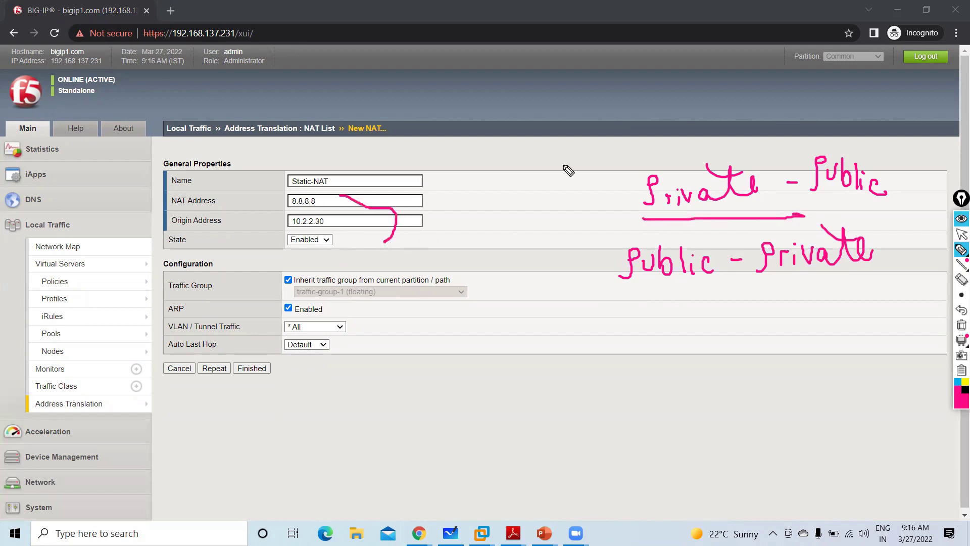
mouse_move(380, 195)
mouse_down()
mouse_move(419, 193)
mouse_move(415, 208)
mouse_move(431, 226)
mouse_move(419, 230)
mouse_up()
click(406, 221)
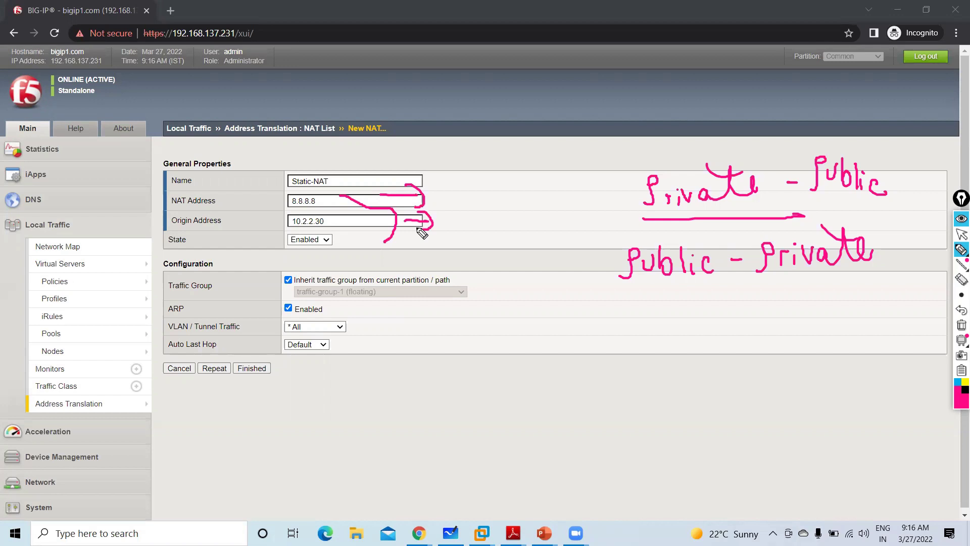
click(960, 326)
Write a circled "Port" beside the form and mark the NAT and origin address fields with pen strokes
mouse_move(641, 234)
mouse_down()
mouse_move(656, 216)
mouse_move(669, 228)
mouse_up()
mouse_move(674, 227)
mouse_down()
mouse_move(681, 216)
mouse_move(690, 226)
mouse_up()
drag(679, 212, 696, 209)
mouse_move(620, 185)
mouse_down()
mouse_move(701, 240)
mouse_move(676, 261)
mouse_up()
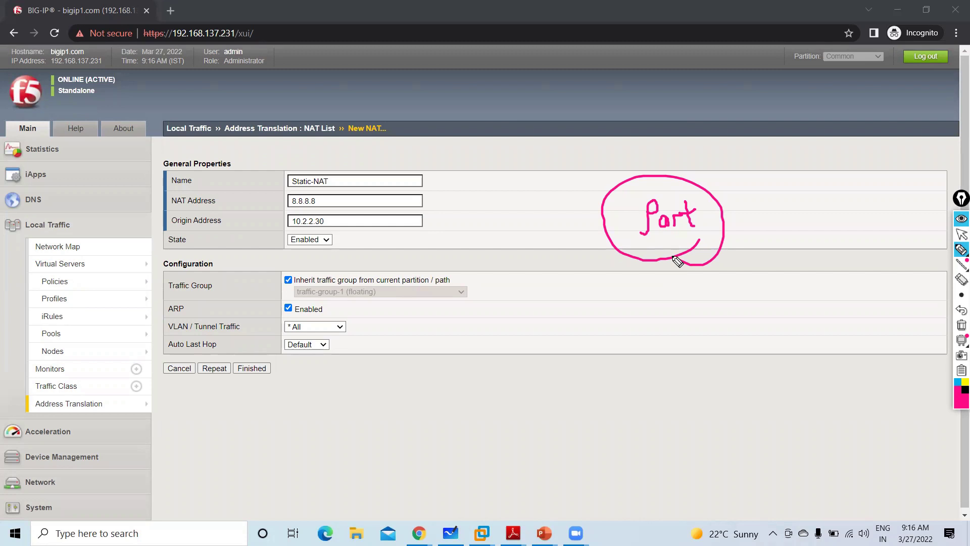
mouse_move(422, 199)
mouse_down()
mouse_move(437, 204)
mouse_move(450, 226)
mouse_move(444, 232)
mouse_up()
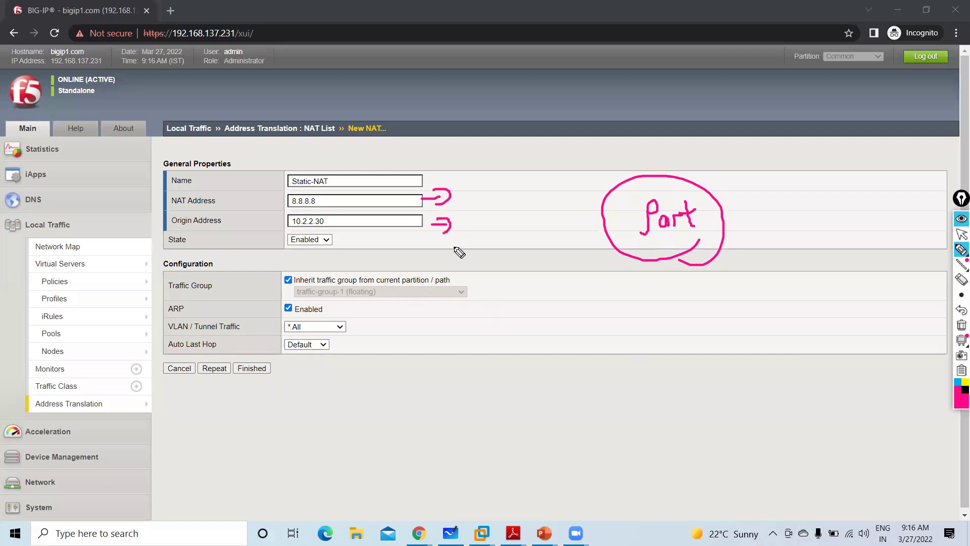
drag(333, 191, 338, 230)
Save the Static-NAT entry and erase the pen annotations
click(961, 234)
click(249, 373)
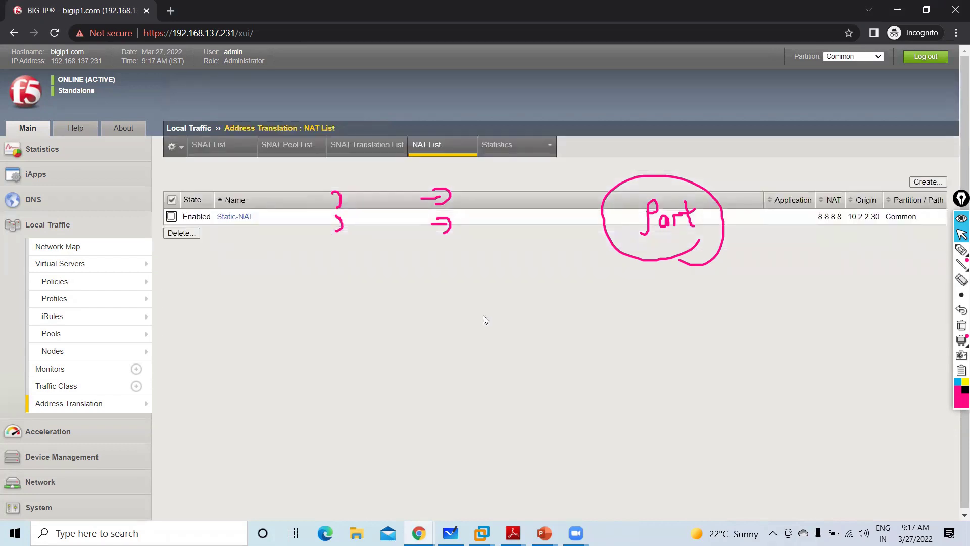
click(961, 325)
Write a circled "V.S" with an arrow pointing at it beside the Static-NAT entry
click(960, 251)
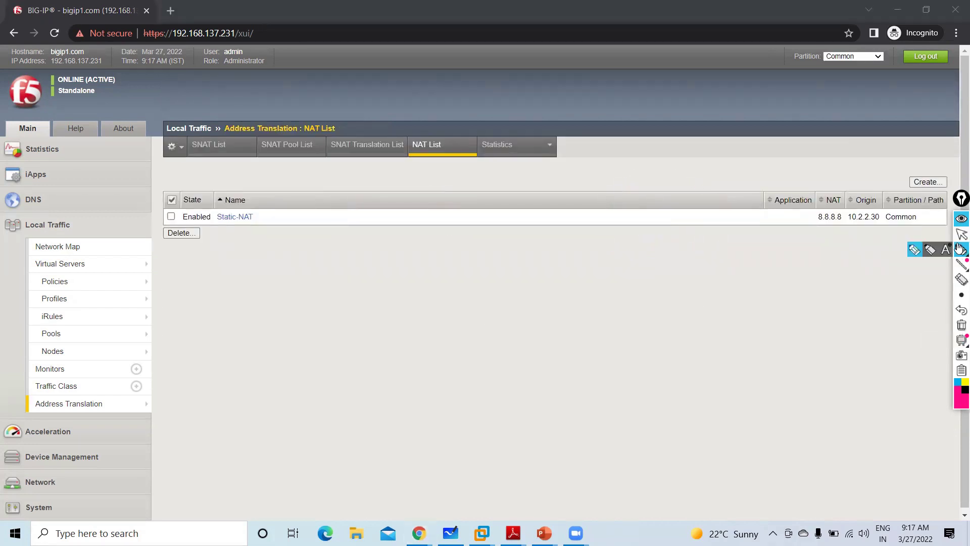
mouse_move(278, 226)
mouse_down()
mouse_move(310, 240)
mouse_move(354, 217)
mouse_move(409, 259)
mouse_move(370, 280)
mouse_up()
click(362, 225)
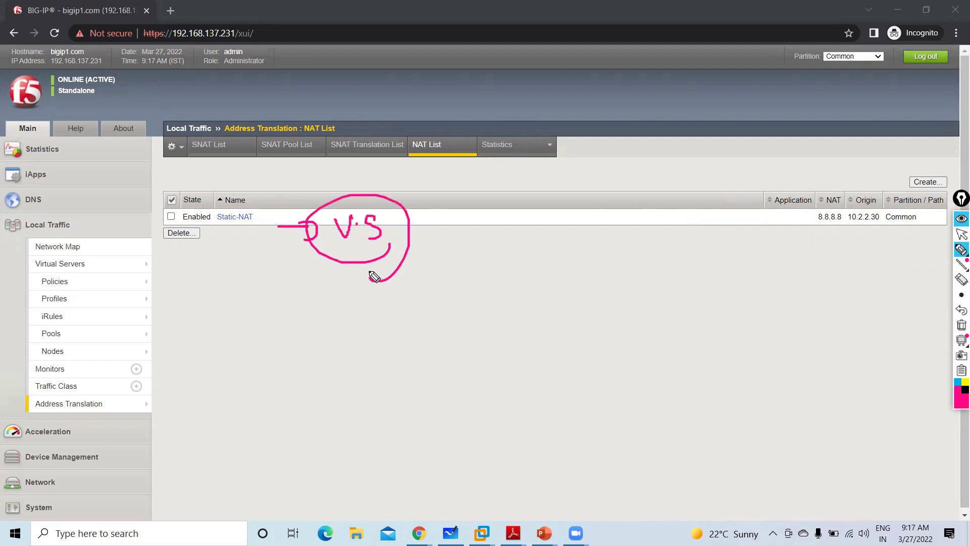
click(961, 234)
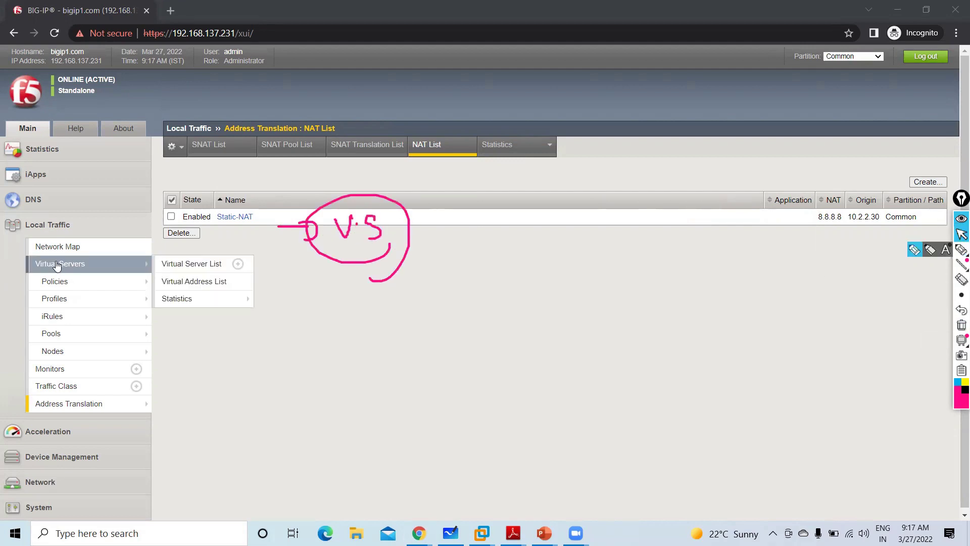
Open the sianets_443 virtual server and examine its Source Address Translation options
click(60, 263)
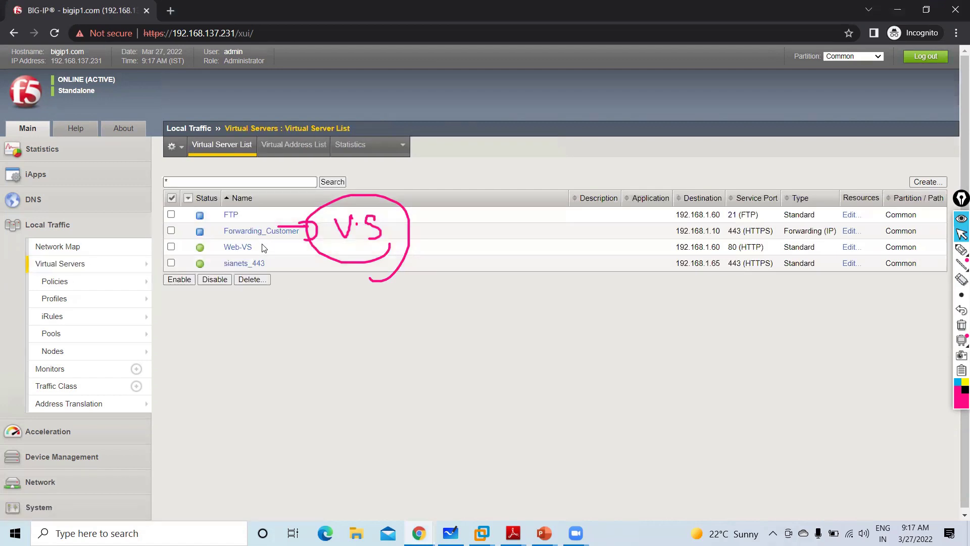
click(250, 265)
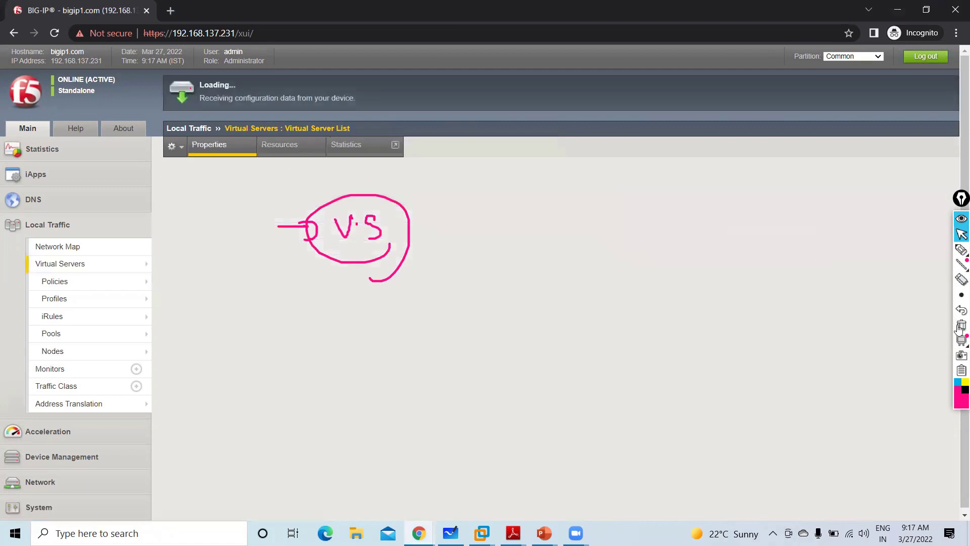
scroll(454, 223, down, 12)
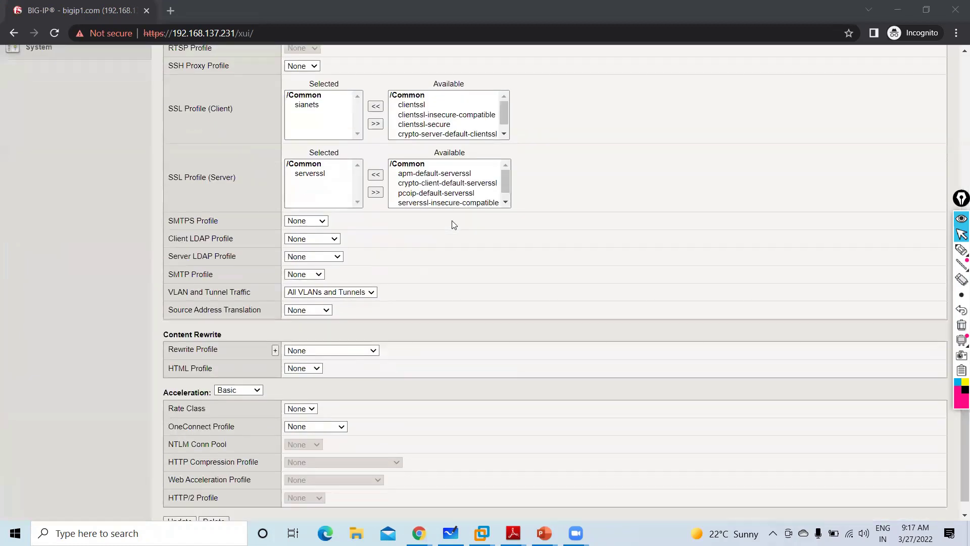
click(292, 296)
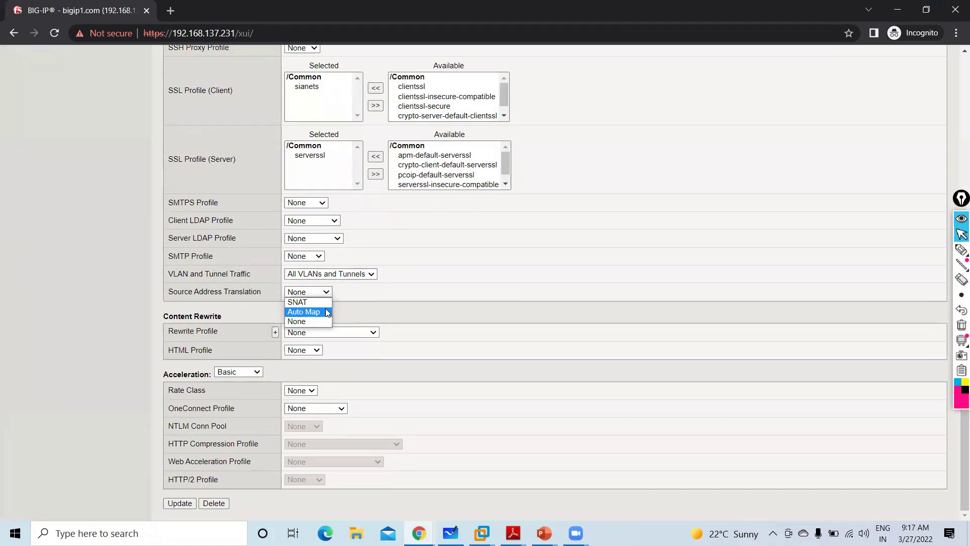
click(692, 354)
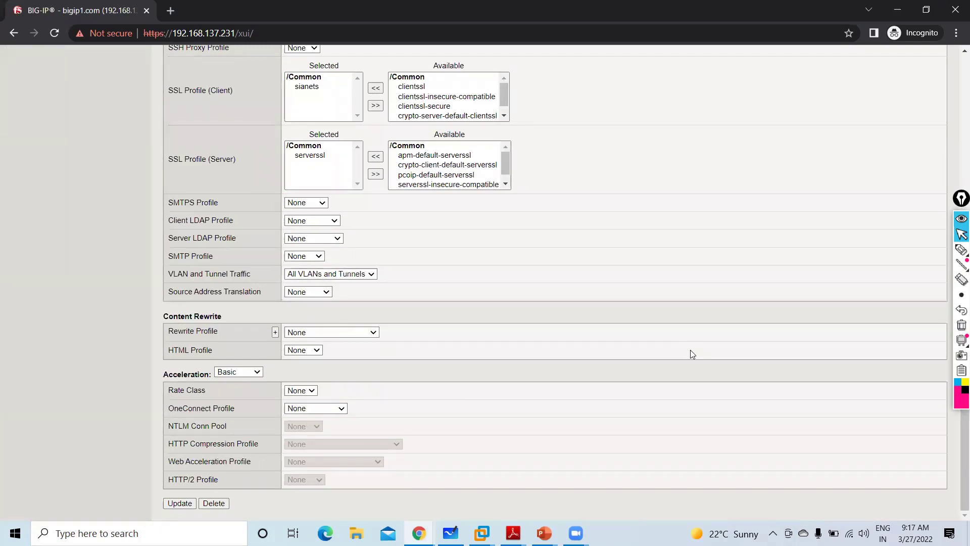
Write "NAT on your V.S" beside the virtual server settings, cross it out and erase the annotations
click(961, 249)
mouse_move(698, 211)
mouse_down()
mouse_move(763, 190)
mouse_move(863, 192)
mouse_move(829, 212)
mouse_move(832, 227)
mouse_move(802, 245)
mouse_move(814, 253)
mouse_up()
drag(835, 169, 774, 264)
drag(793, 195, 827, 242)
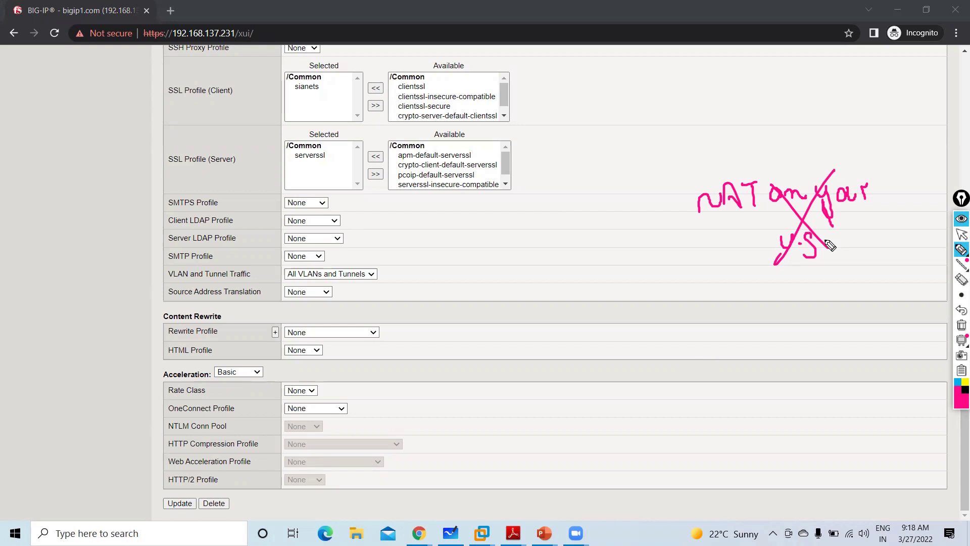
click(962, 325)
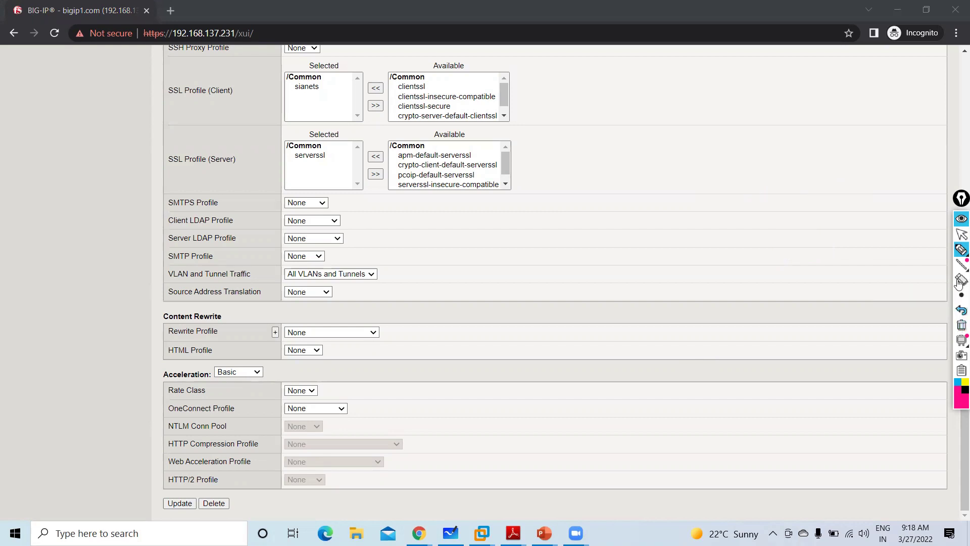
click(962, 234)
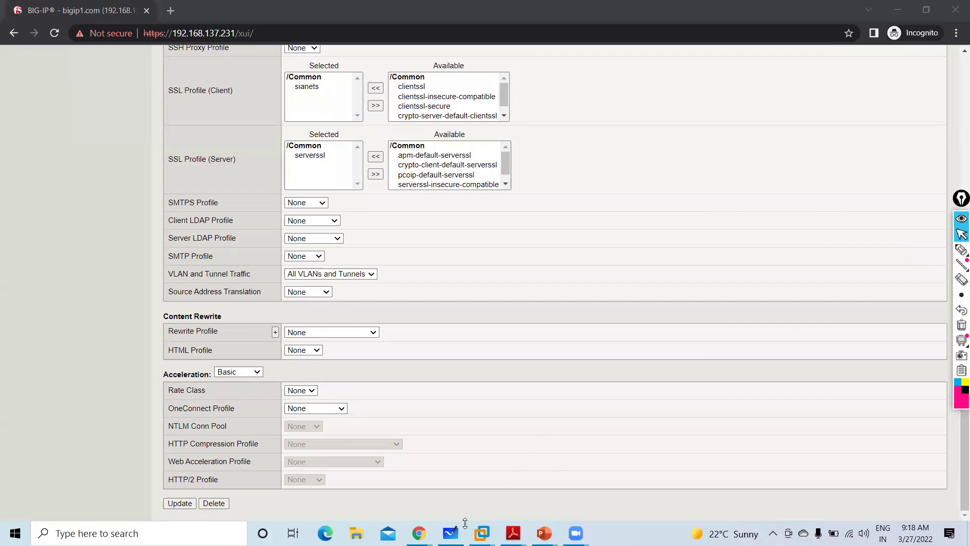
Switch to the BIG IP LTM CA_Study Guide presentation in PowerPoint, start the slide show and advance to the NAT slide
mouse_move(544, 533)
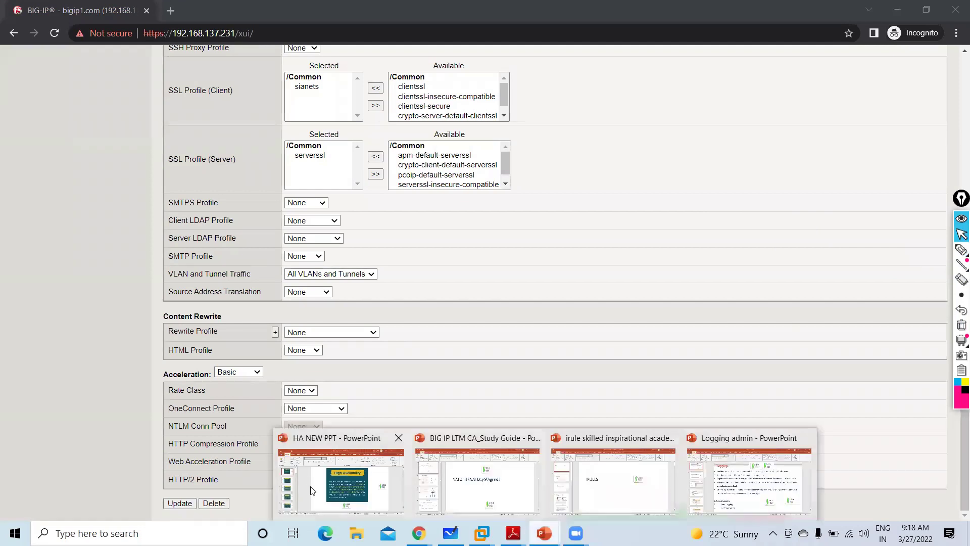
click(477, 486)
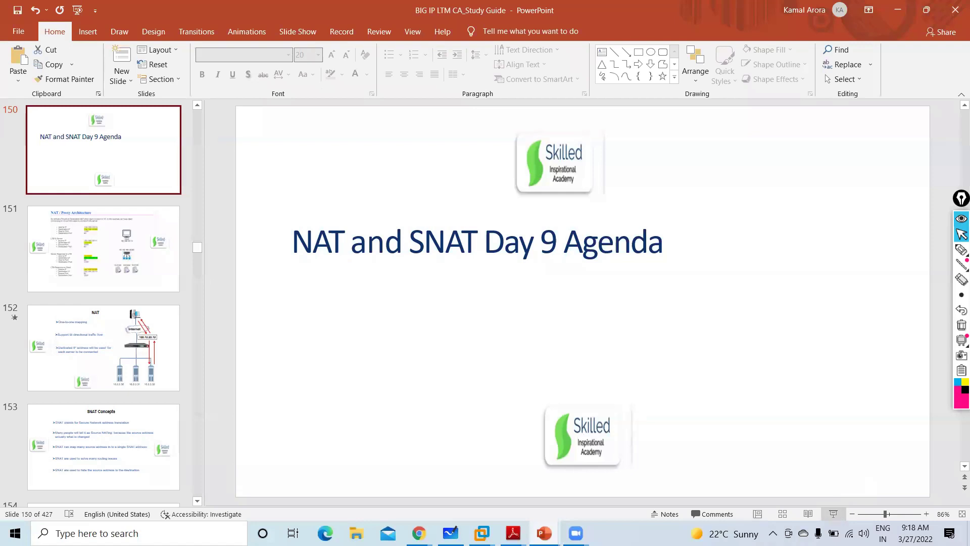
click(833, 514)
key(Right)
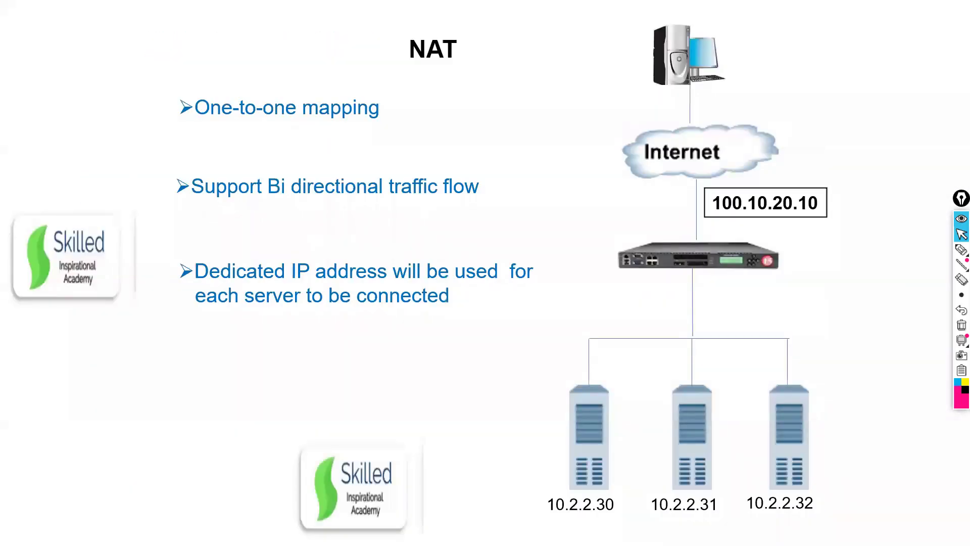